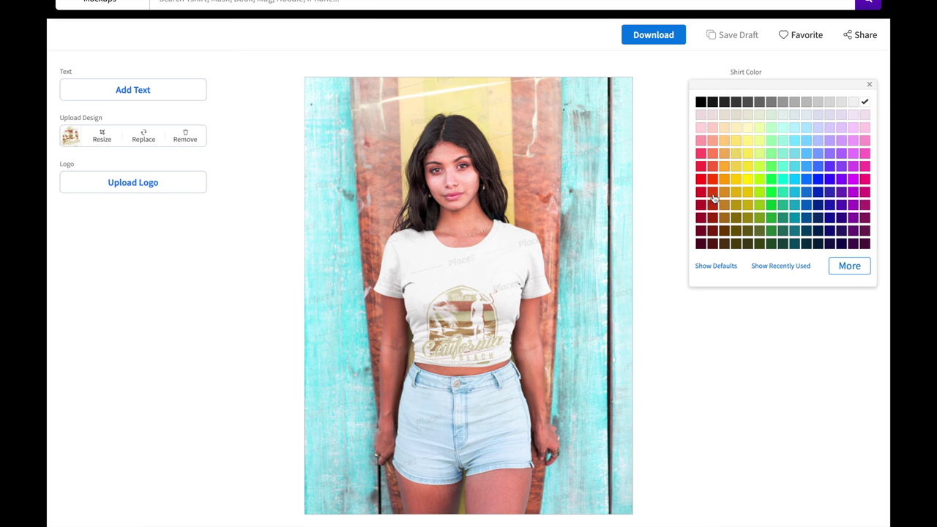
Step: Change the mockup's shirt colour to dark maroon and download the California Beach T-shirt image
left_click(701, 244)
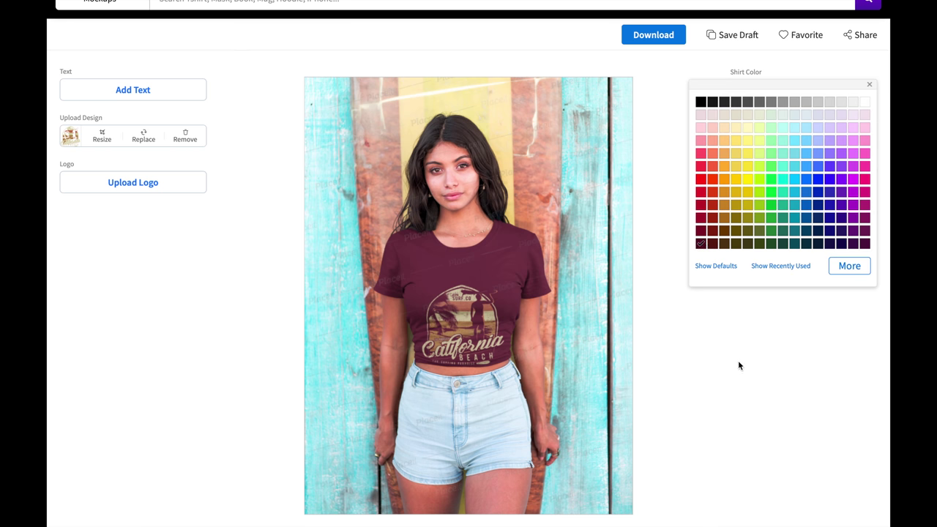
left_click(646, 43)
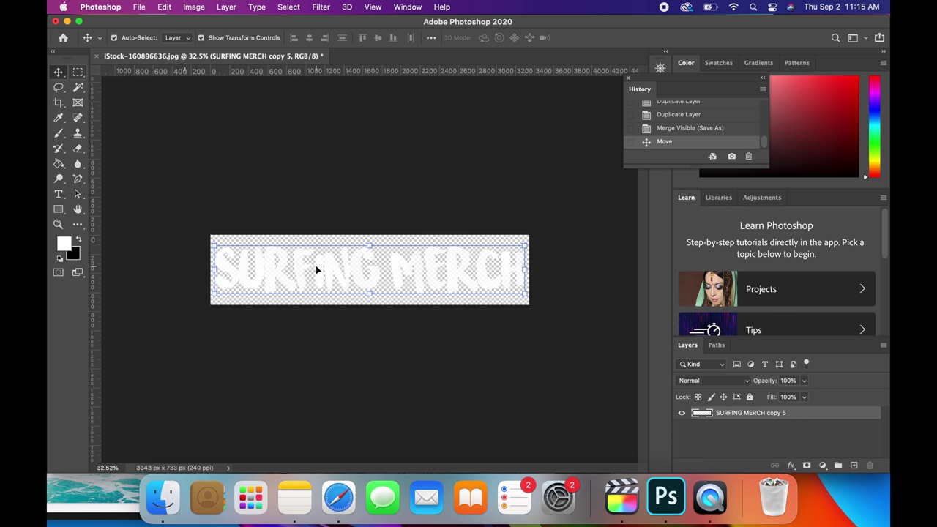
Step: Switch to Photoshop and nudge the SURFING MERCH logo layer slightly within the canvas
mouse_move(318, 268)
left_mouse_down()
mouse_move(326, 265)
mouse_move(314, 267)
left_mouse_up()
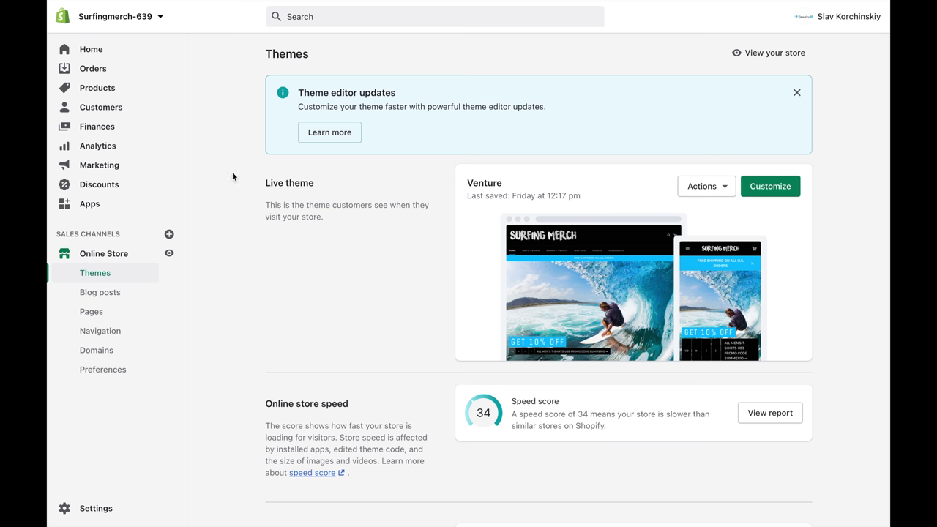
Step: Switch to Shopify, start customizing the live Venture theme and open its Header settings
left_click(104, 91)
left_click(111, 168)
left_click(762, 189)
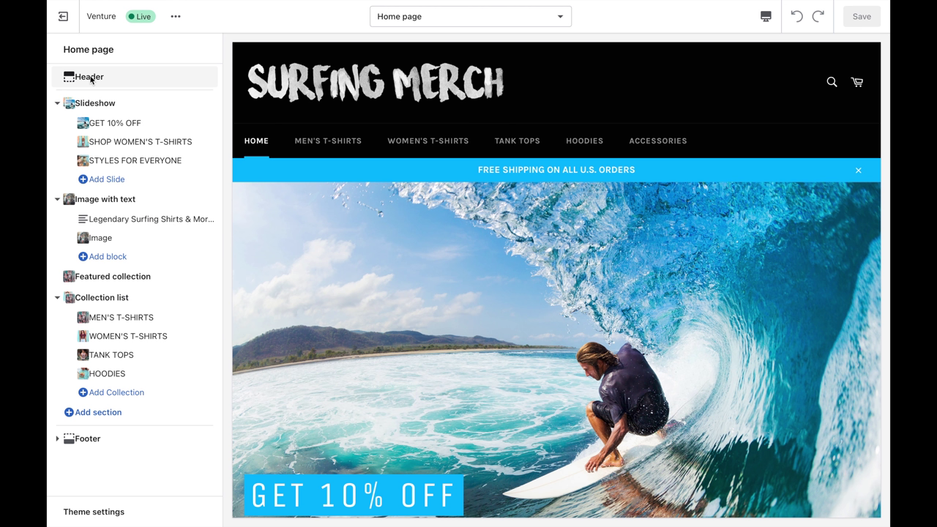
left_click(89, 77)
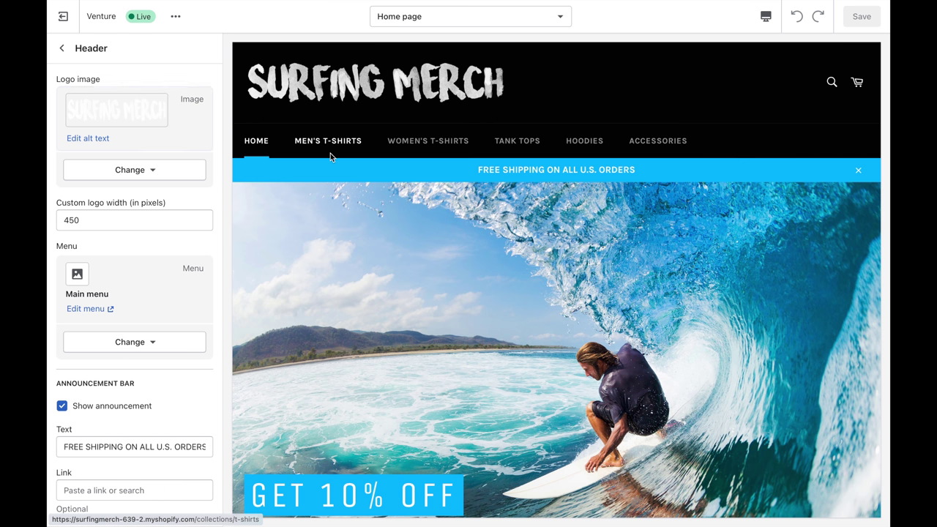
Step: Preview the home page slideshow by advancing from the GET 10% OFF slide to the women's T-shirts slide
left_click(330, 410)
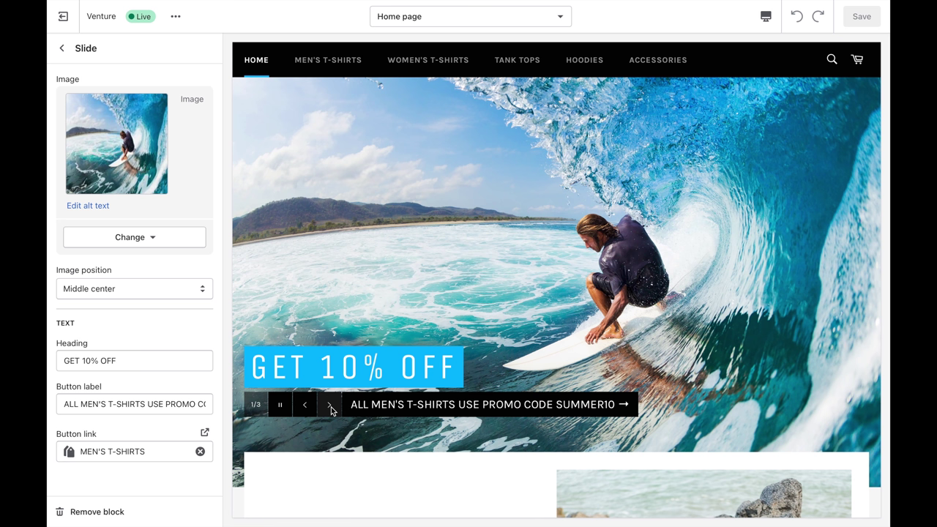
left_click(331, 408)
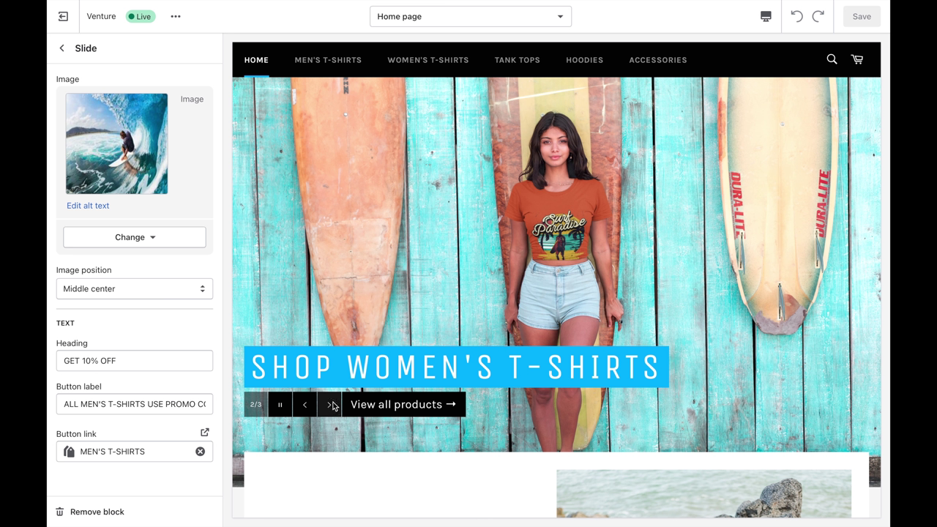
left_click(398, 402)
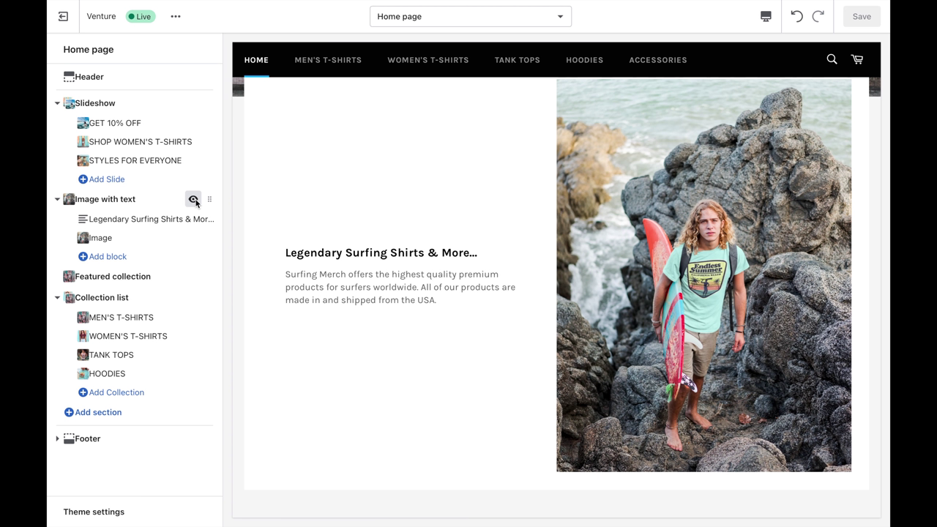
Step: Hide the Image with text section on the home page and review the men's T-shirts listed below
left_click(194, 199)
scroll(365, 293, "down", 1)
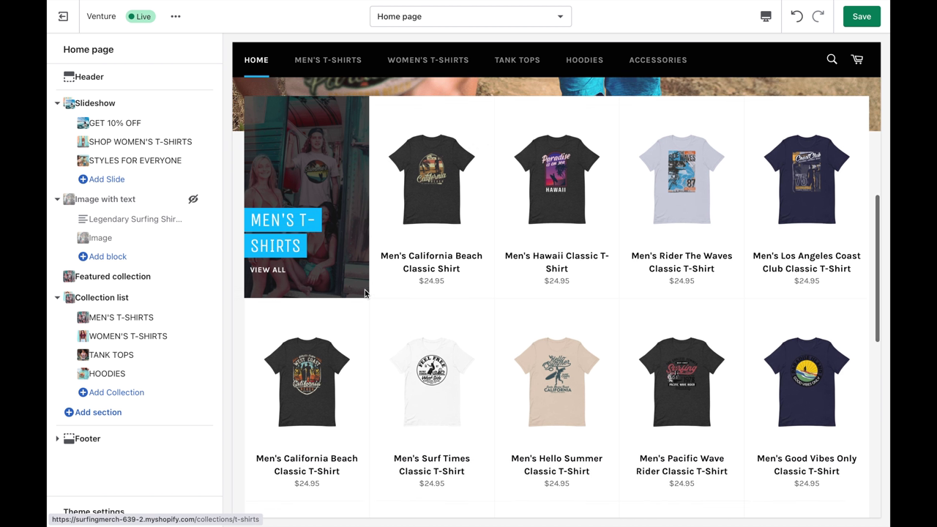
scroll(469, 276, "down", 3)
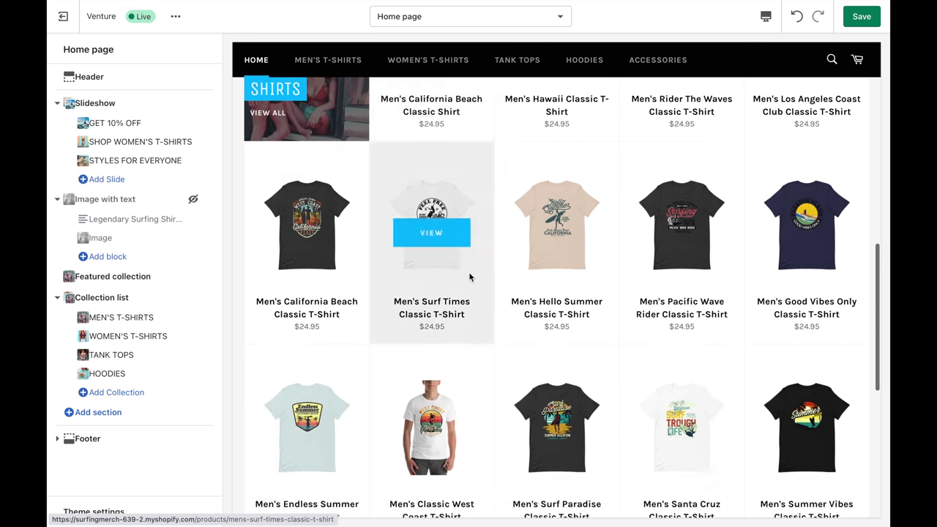
scroll(469, 275, "down", 5)
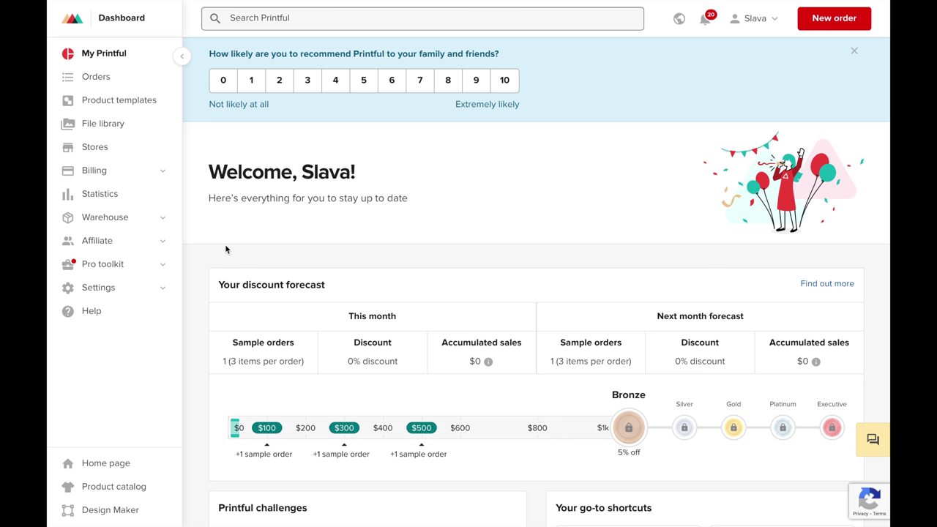
Step: Switch to Printful and view the billing payments and the orders list
left_click(110, 170)
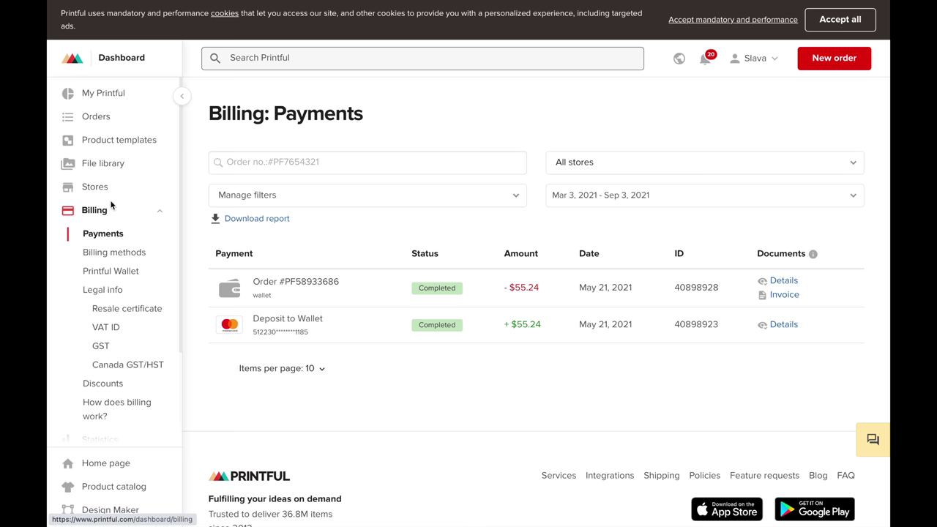
left_click(96, 116)
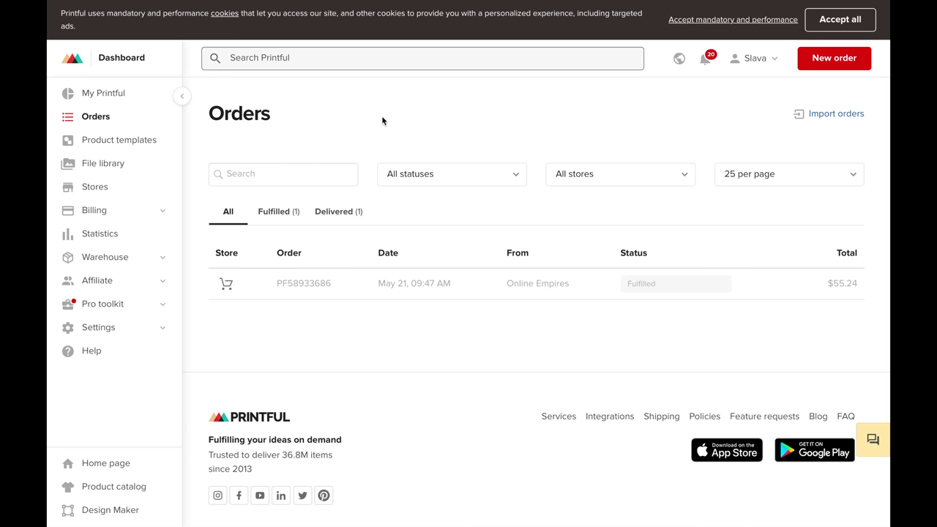
Step: Start a new product for the Surfingmerch-639 store using the men's Unisex Staple T-Shirt | Bella + Canvas 3001
left_click(94, 188)
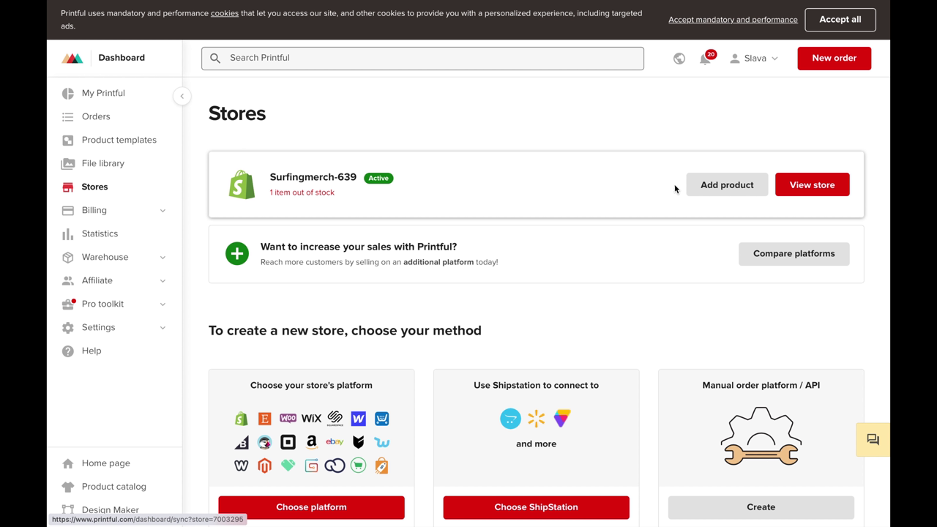
left_click(725, 186)
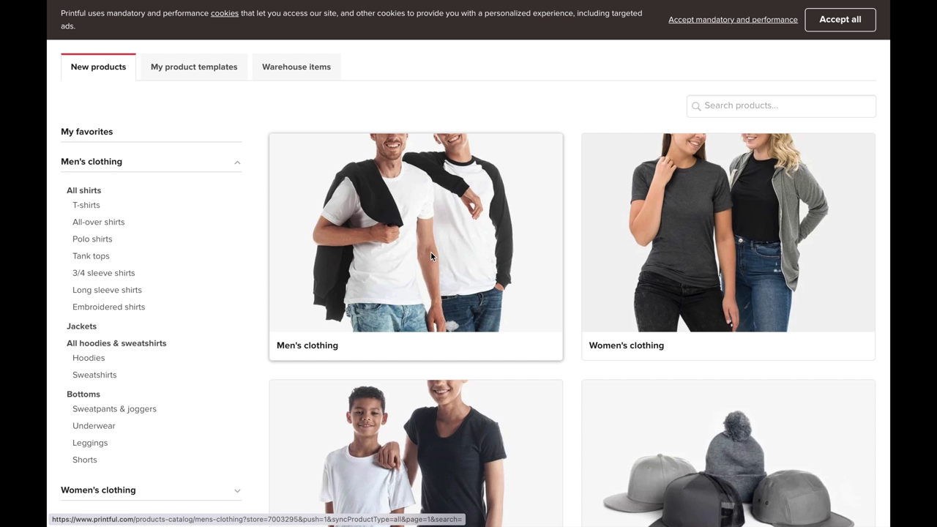
left_click(431, 251)
left_click(550, 429)
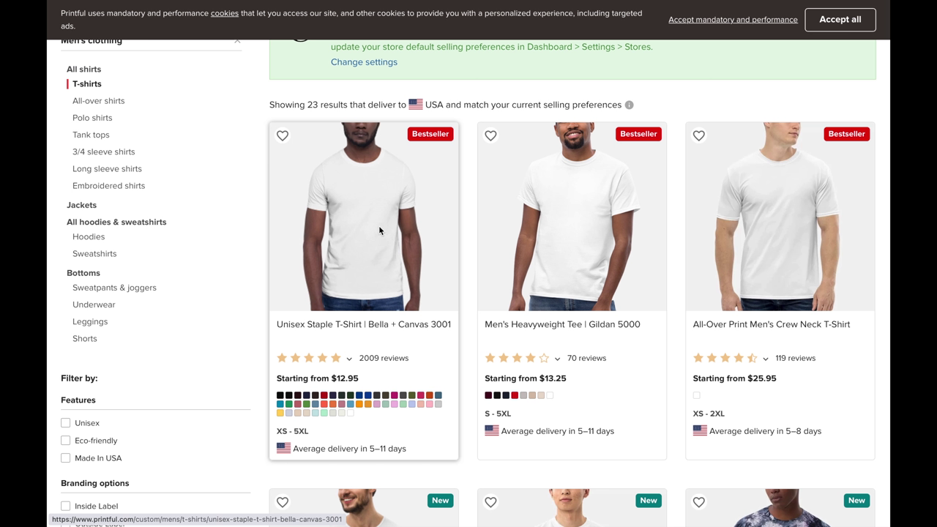
left_click(371, 225)
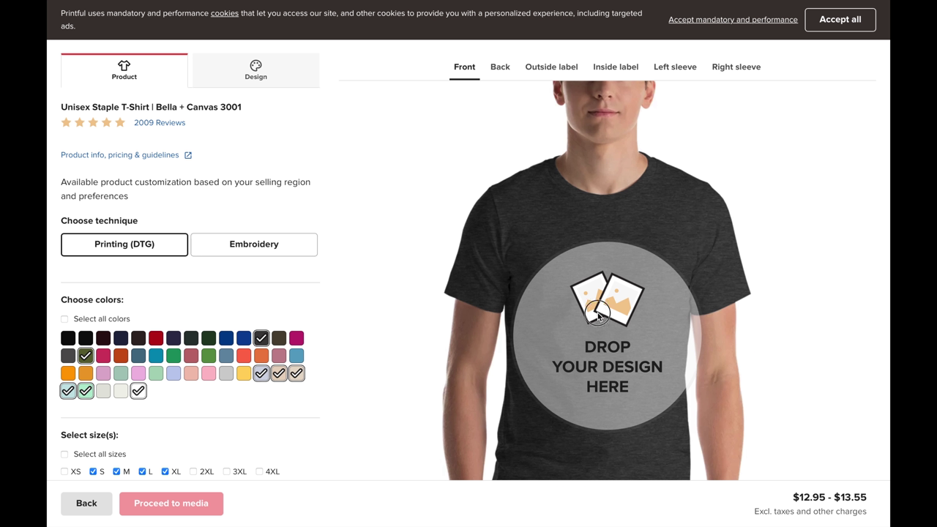
Step: Place the California-Beach.png design in the print area on the front of the T-shirt
left_click(598, 312)
left_click(391, 252)
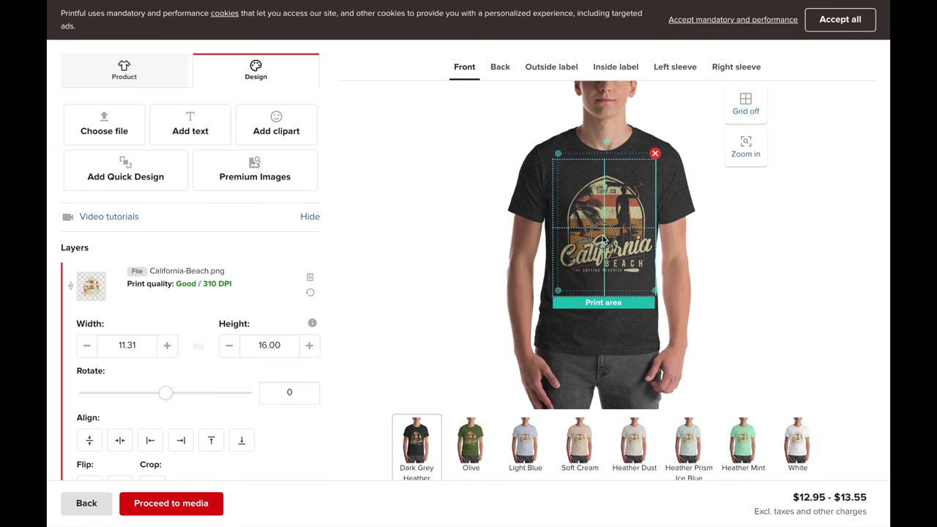
double_click(602, 245)
left_click(654, 95)
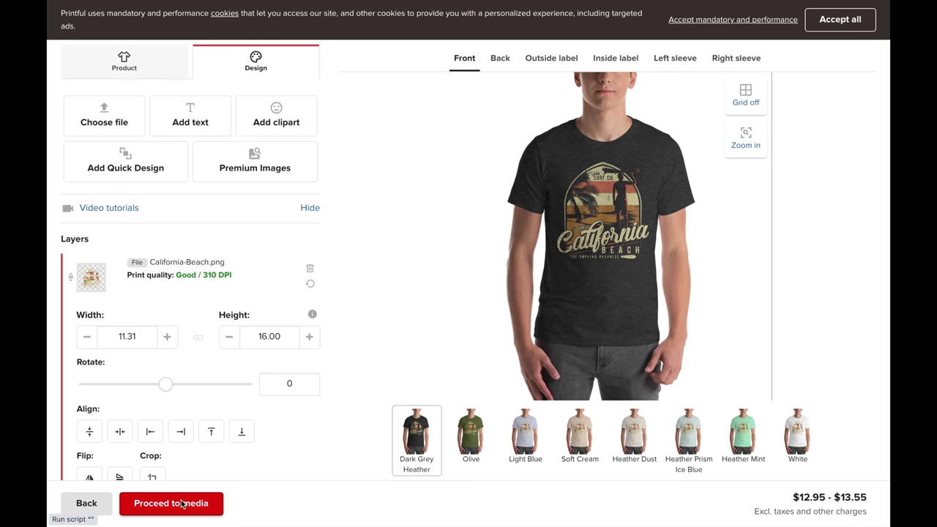
Step: Review the shirt's colours and sizes, continue to the media stage and choose the Flat mockups style
left_click(180, 502)
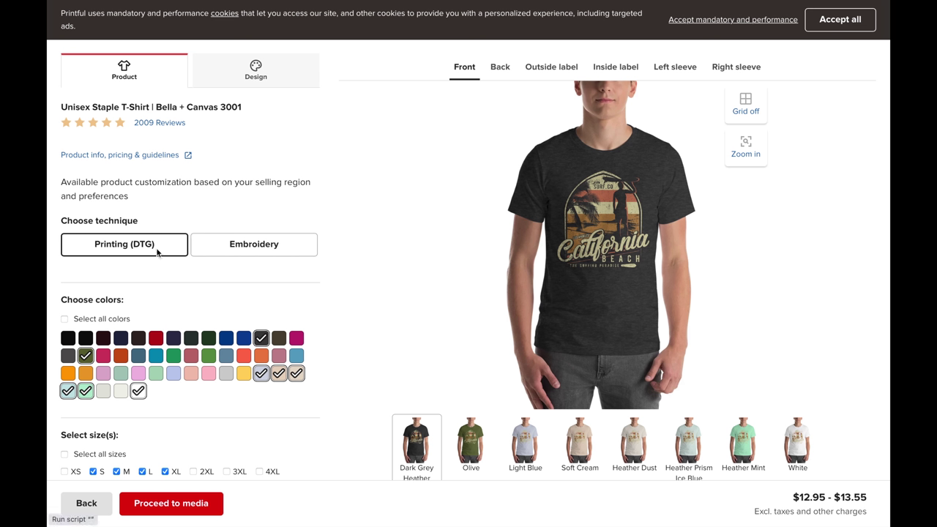
scroll(158, 254, "down", 1)
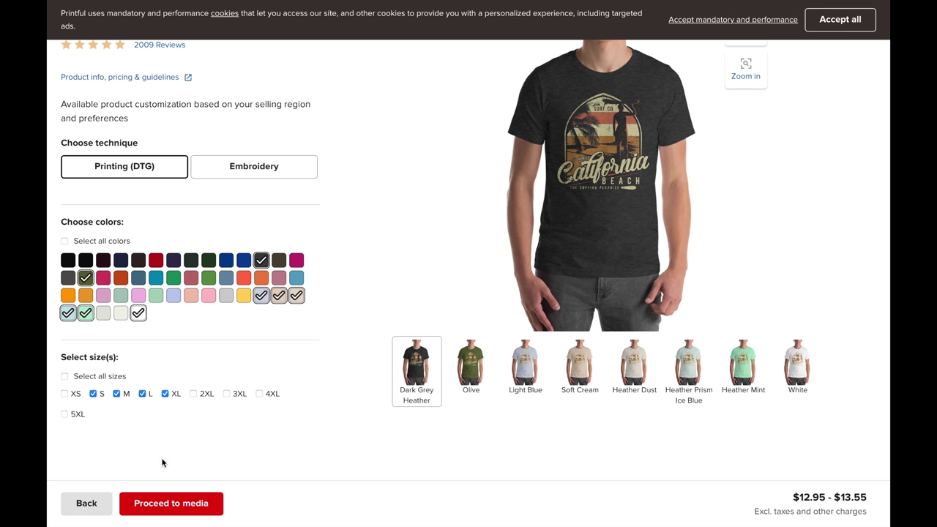
left_click(161, 503)
scroll(168, 244, "down", 5)
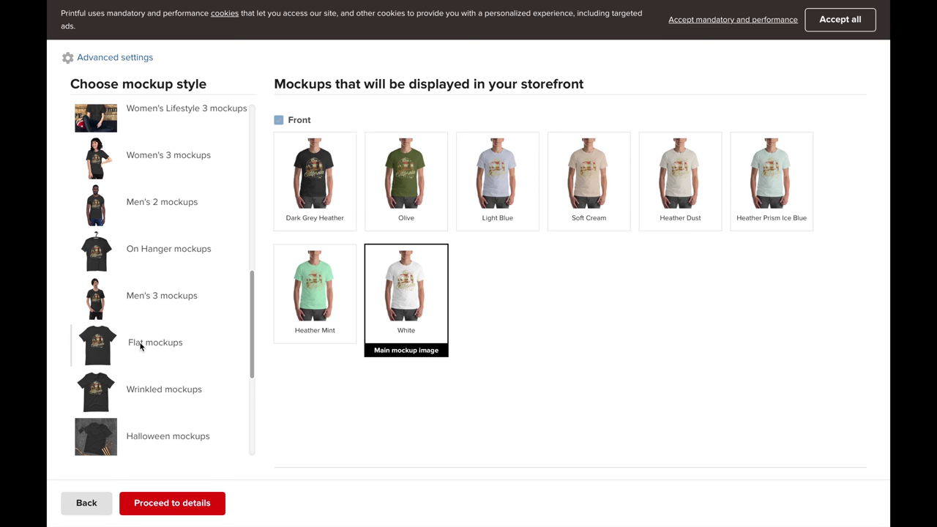
left_click(141, 347)
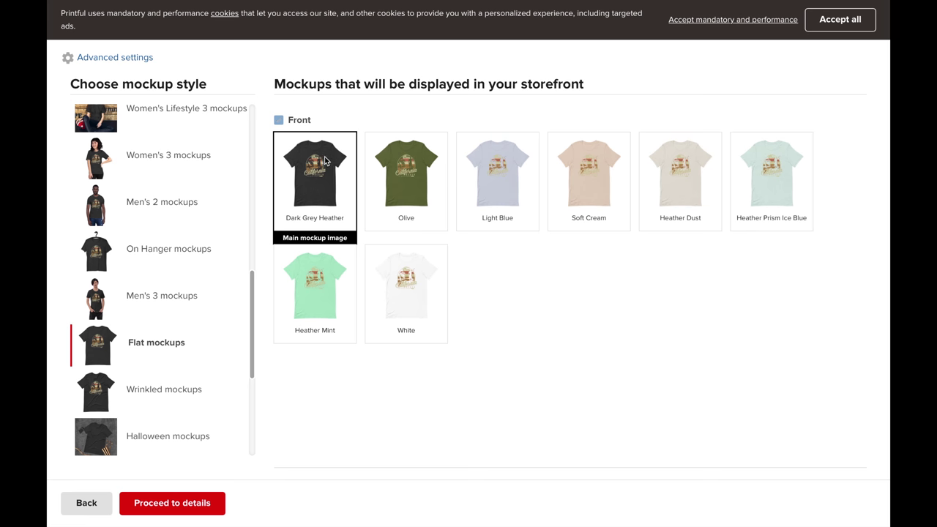
Step: Continue to the product details and set the product title to "Men's California Beach Classic Shirt"
left_click(168, 505)
left_click_drag(476, 136, 310, 138)
type("Men's California ")
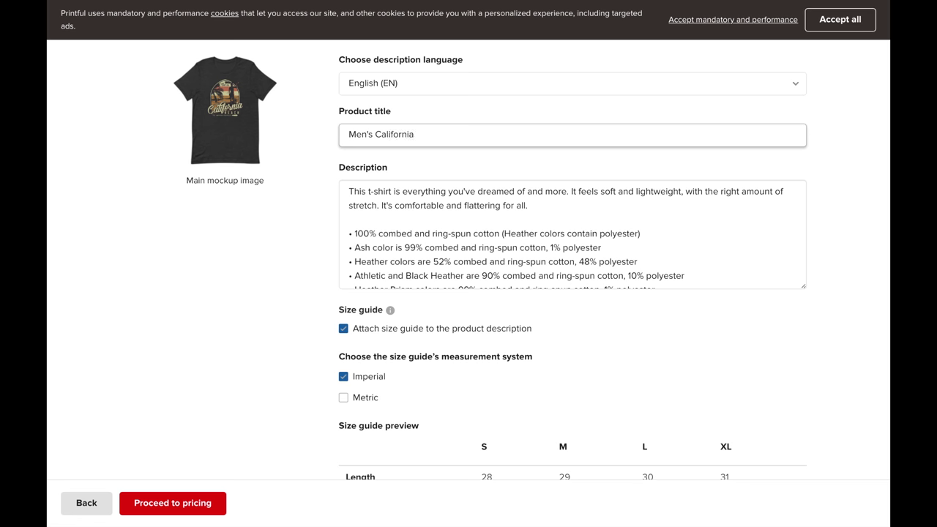
type("Beach Cla")
Step: Assign the product to the MEN'S T-SHIRTS collection
scroll(387, 381, "down", 5)
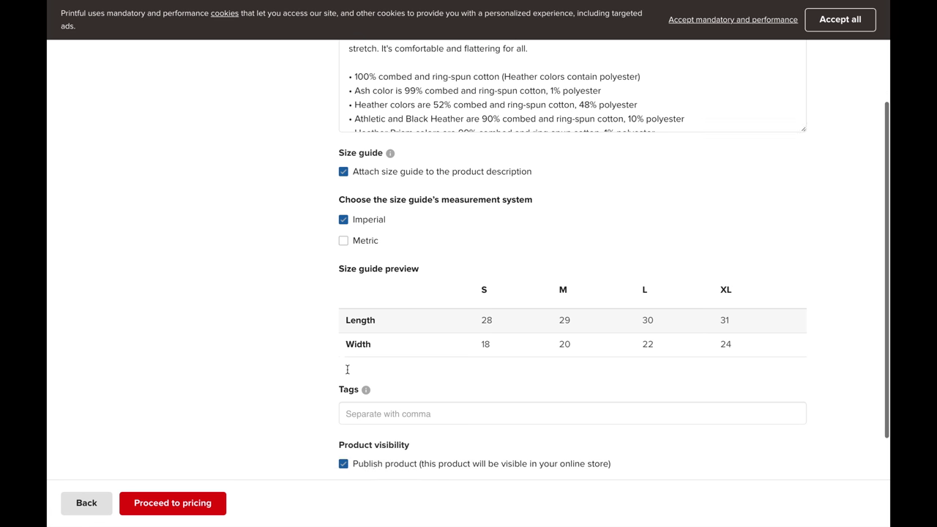
left_click(385, 379)
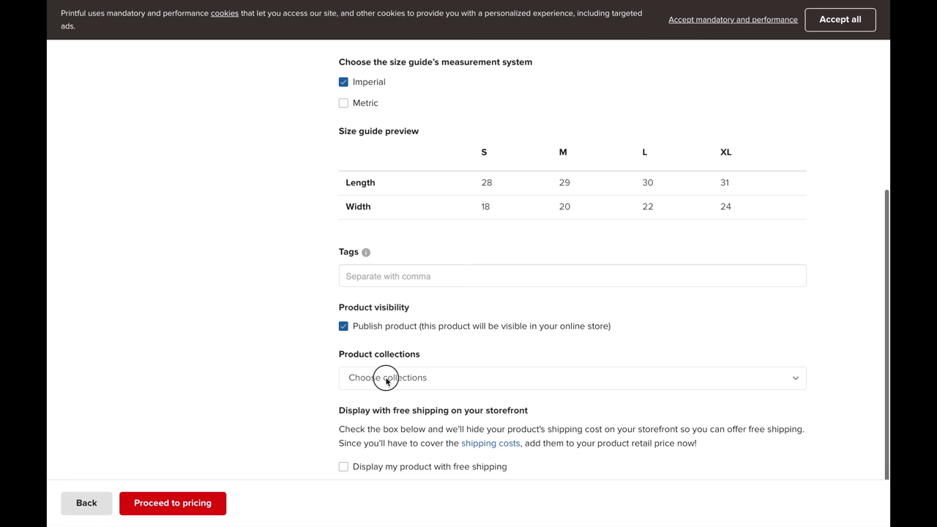
left_click(367, 476)
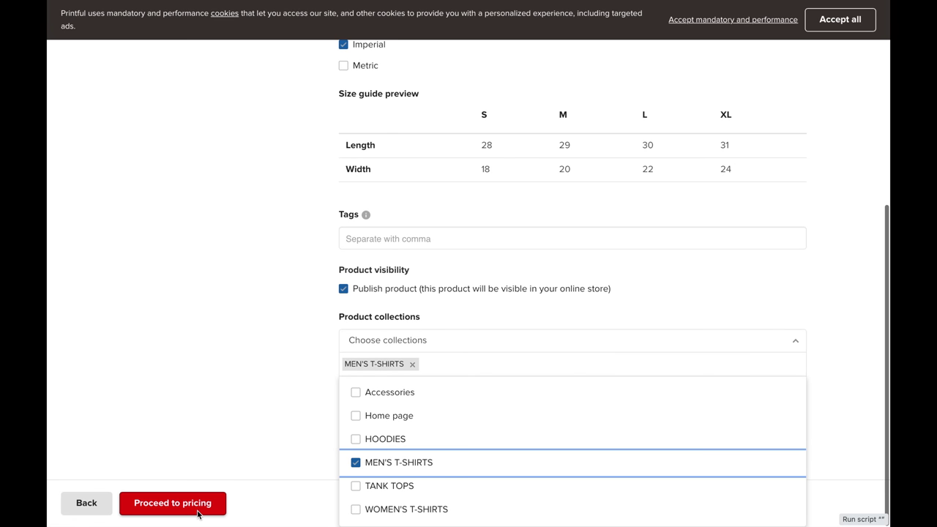
Step: Set the retail price of sizes M, L and XL to $24.95 and submit the product to the store
left_click(196, 506)
left_click(541, 290)
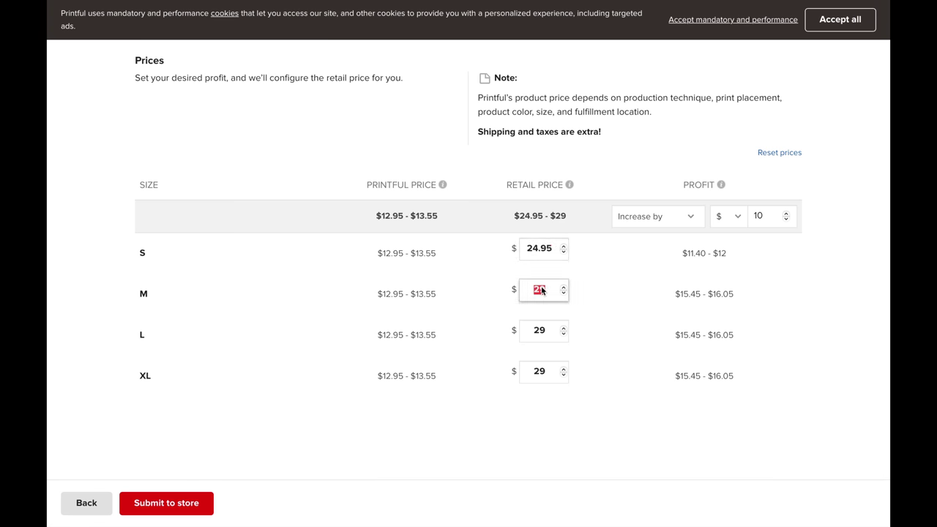
type("24.95")
key("Tab")
type("24.95")
key("Tab")
type("24.95")
left_click(166, 503)
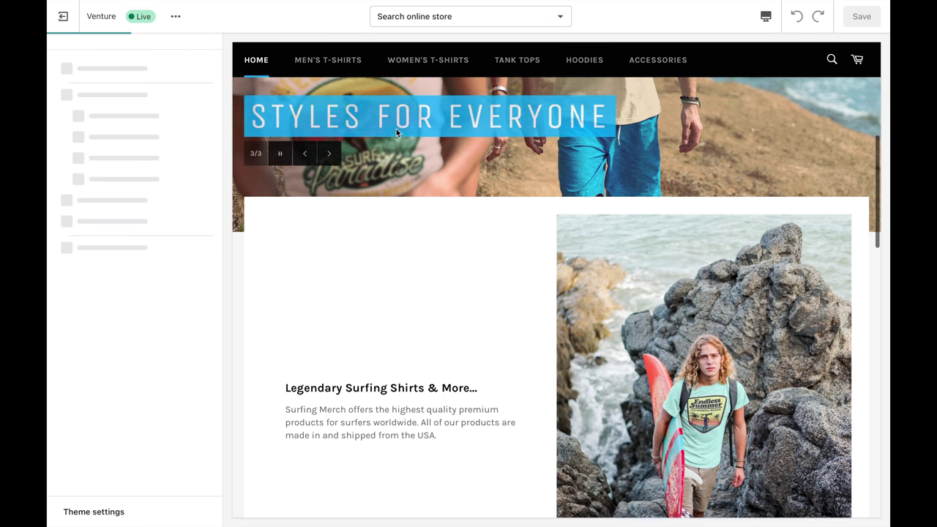
Step: Switch to the Shopify theme editor and view the MEN'S T-SHIRTS collection page in the store preview
left_click(328, 61)
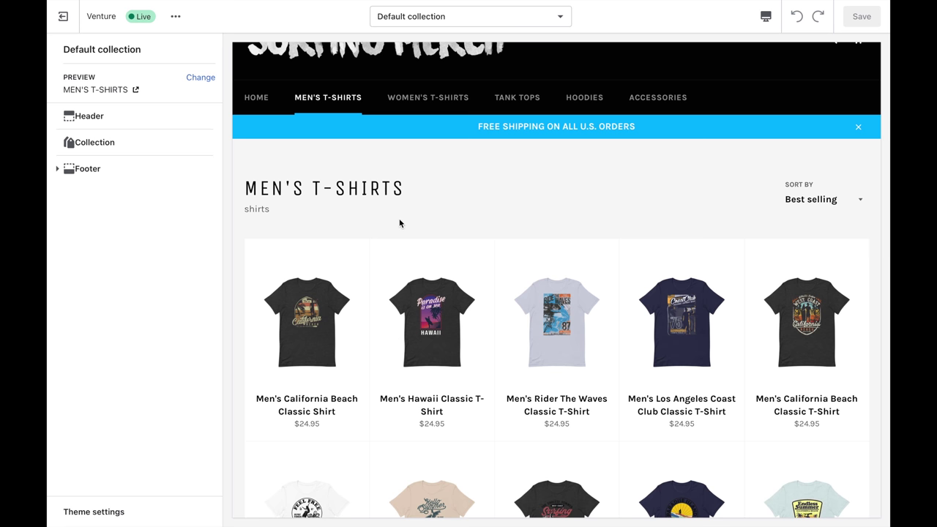
scroll(399, 220, "down", 1)
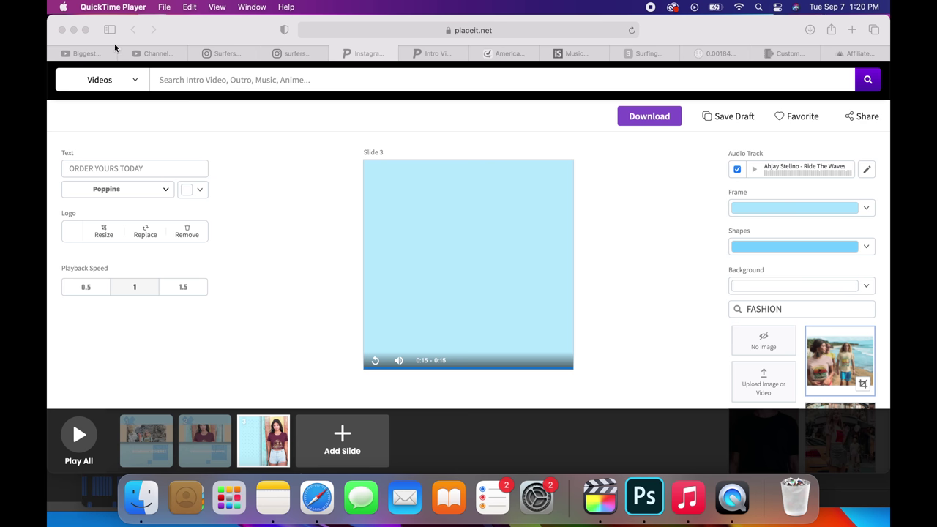
Step: Switch to Placeit and replay the preview of slide 3 in the ORDER YOURS TODAY video
scroll(758, 178, "down", 1)
scroll(769, 271, "down", 1)
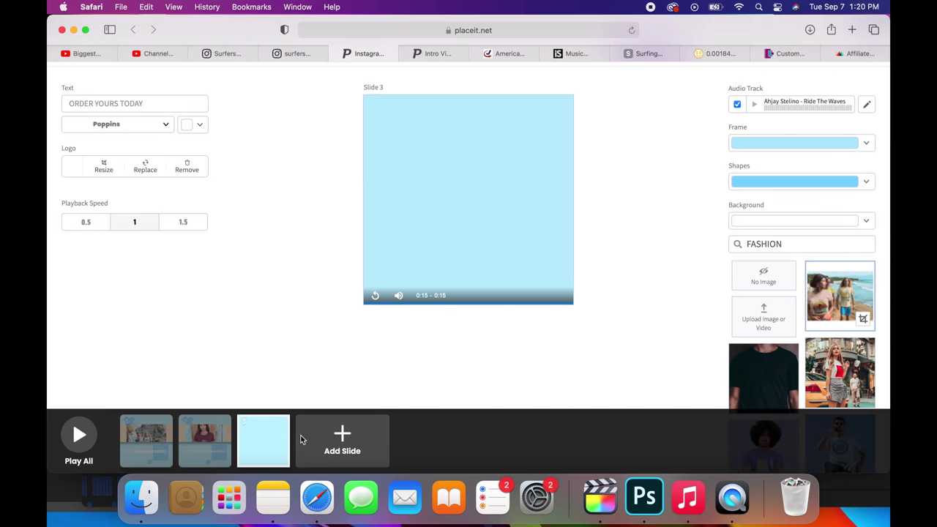
mouse_move(220, 409)
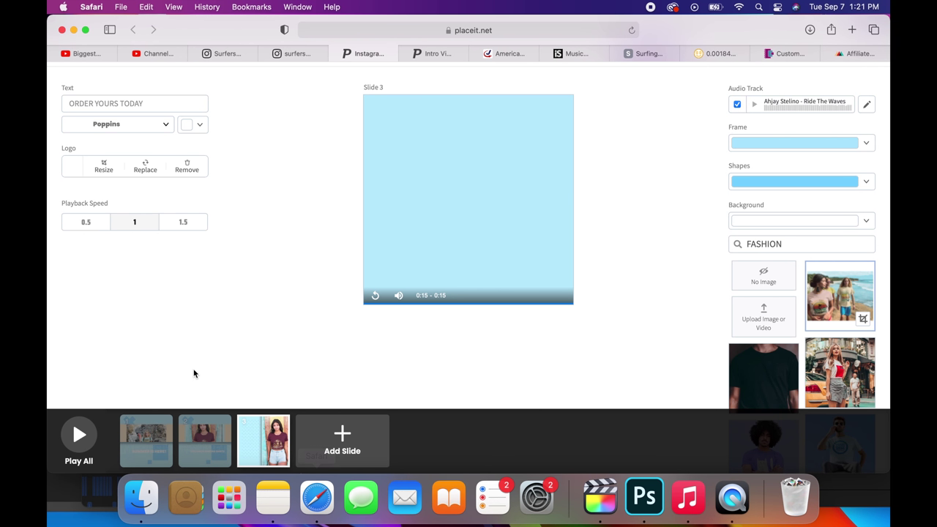
left_click(374, 296)
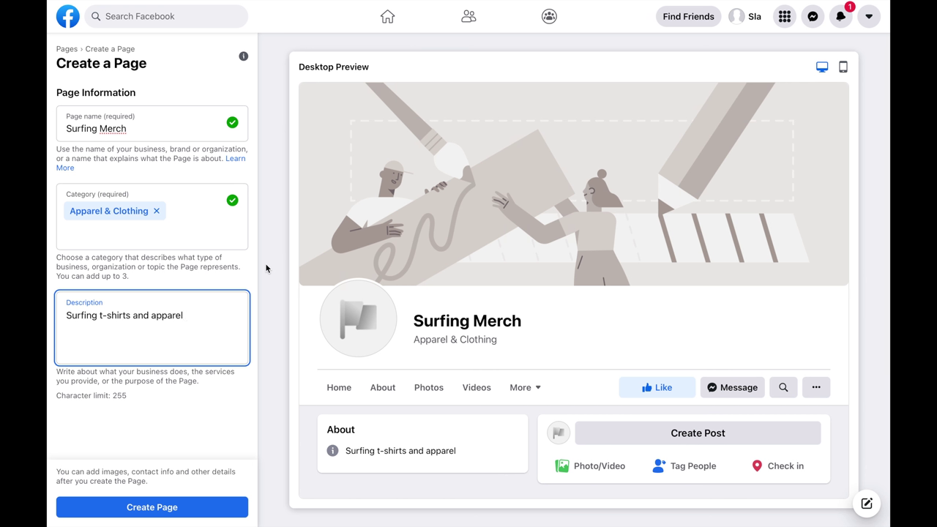
Step: Switch to Facebook and create the Surfing Merch page in the Apparel & Clothing category
left_click(177, 510)
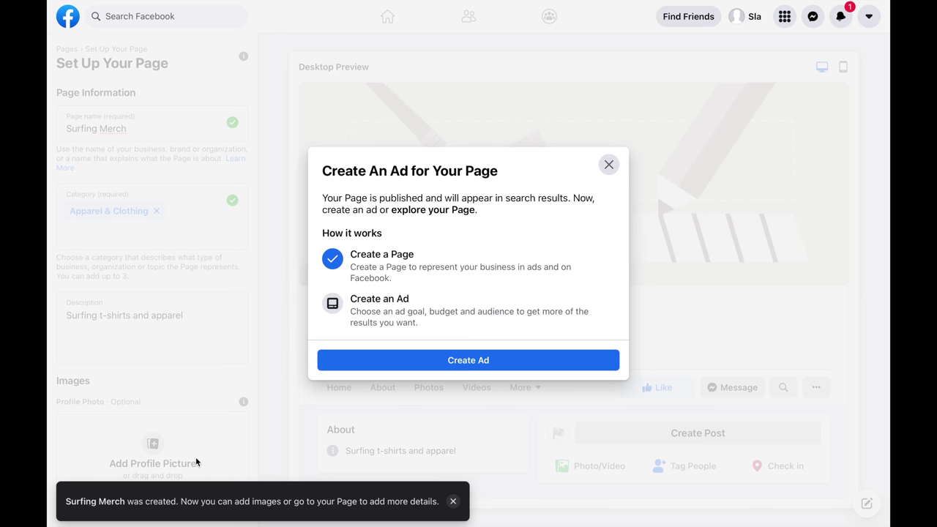
Step: Start creating an ad for the Surfing Merch page and set its goal to Get more website visitors
left_click(413, 365)
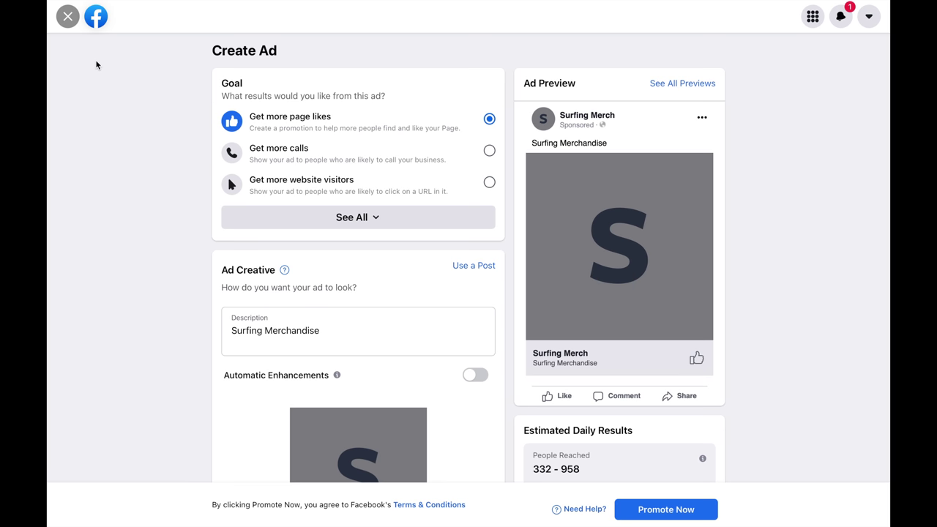
left_click(374, 216)
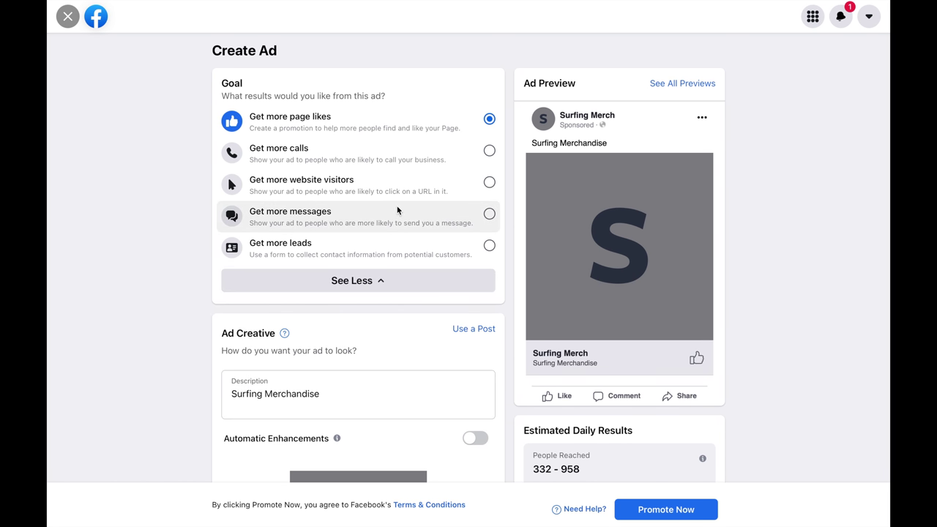
left_click(489, 183)
Step: Change the ad description to "Surfing Apparel" and add the SUMMER IS HERE! video with the headline "Summer is here! Shop Now!"
scroll(489, 185, "down", 3)
double_click(268, 179)
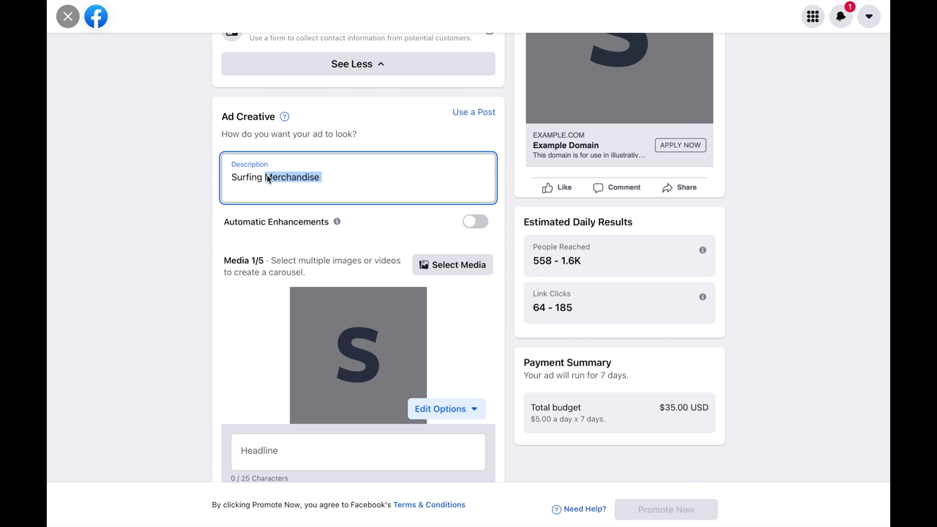
type("Apparel")
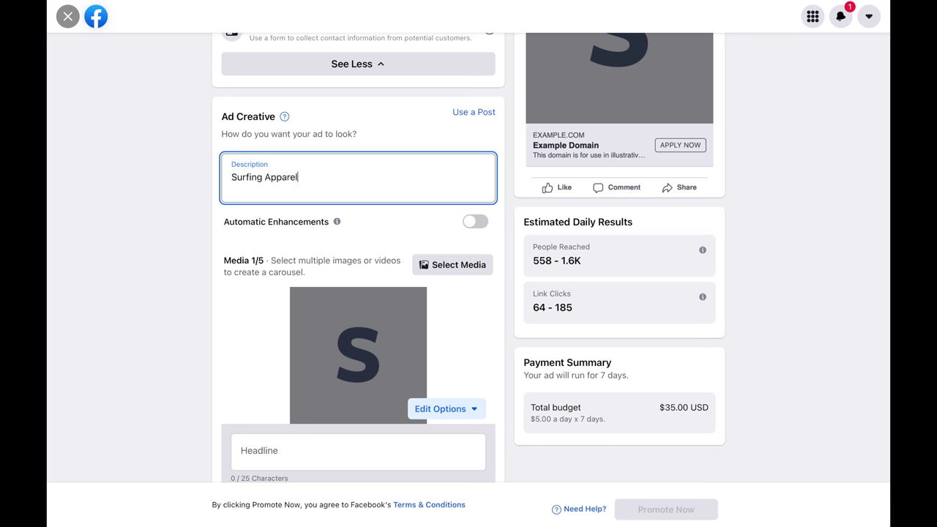
scroll(457, 234, "down", 1)
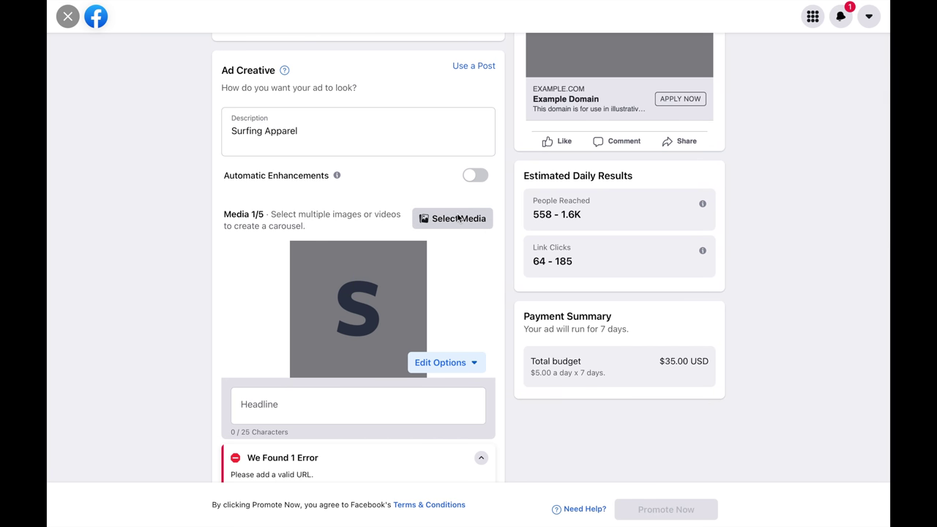
left_click(459, 218)
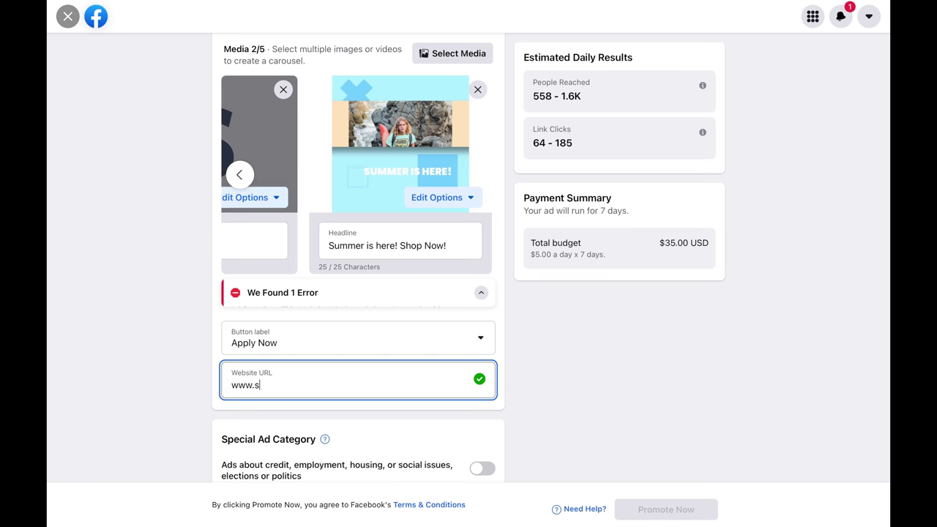
type("urfingmerch")
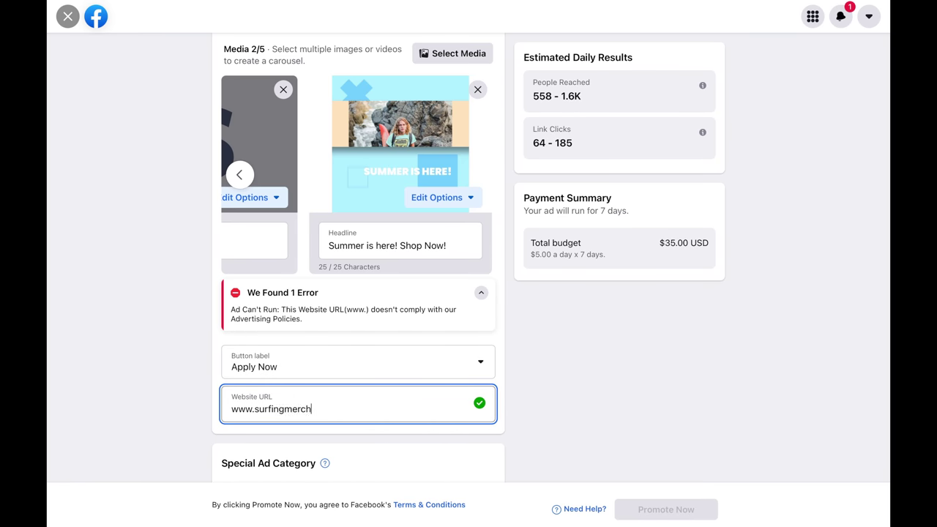
type(".com")
scroll(369, 213, "down", 2)
left_click(366, 210)
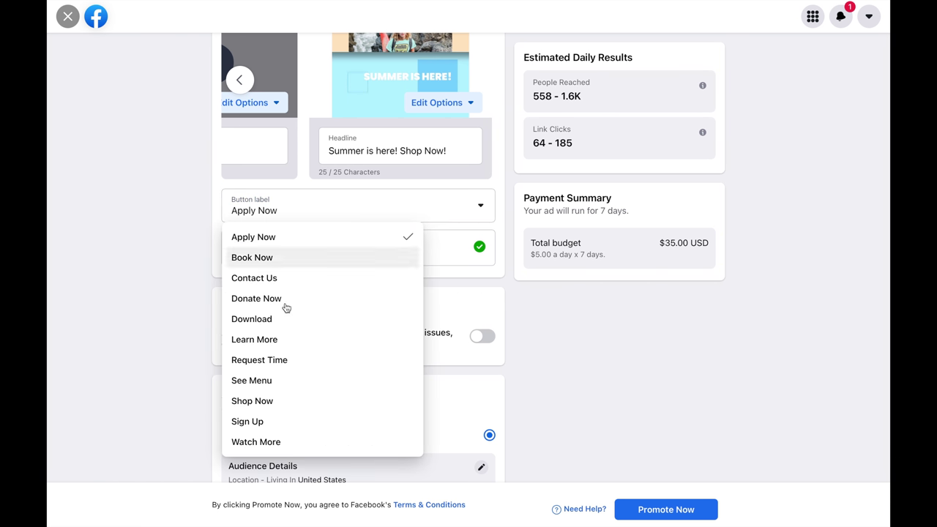
left_click(251, 408)
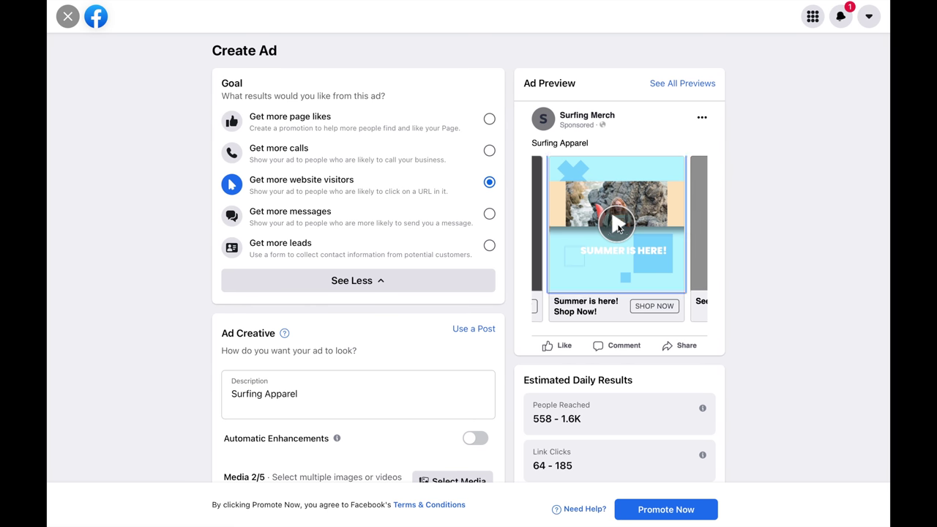
Step: Open the ad's audience details for editing
scroll(358, 345, "down", 5)
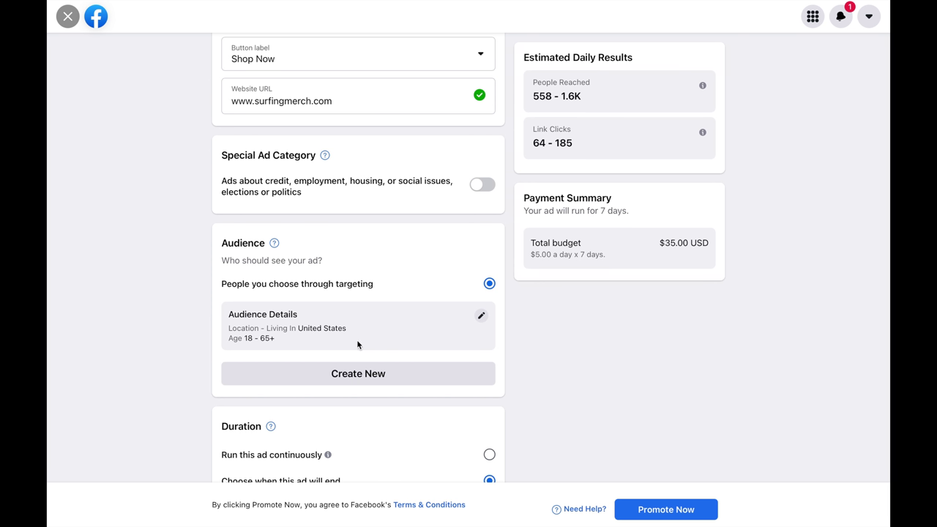
left_click(482, 316)
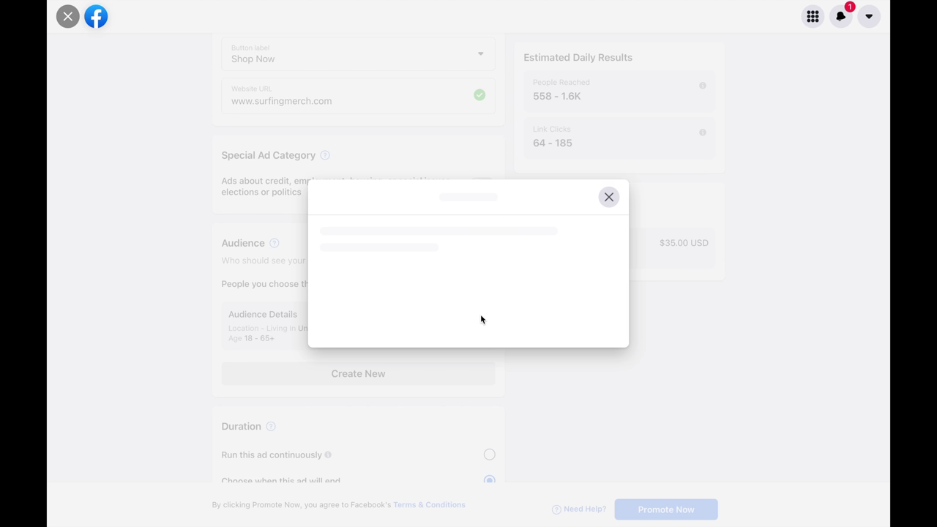